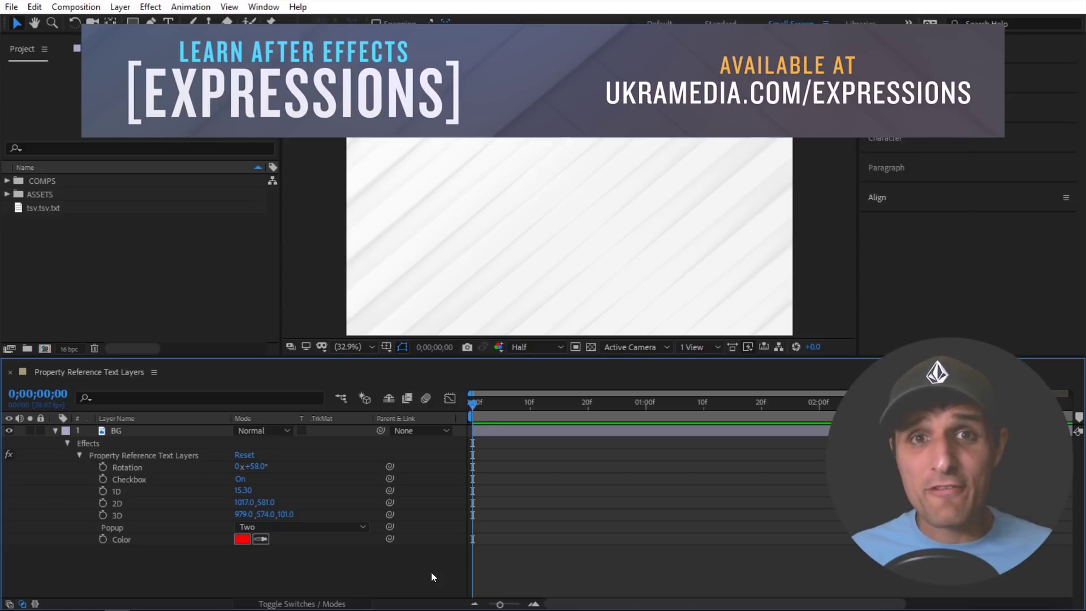
Create a text layer from BG's Rotation property that reads 'Rotation: 58'
{"action": "left_click", "coordinate": [162, 431]}
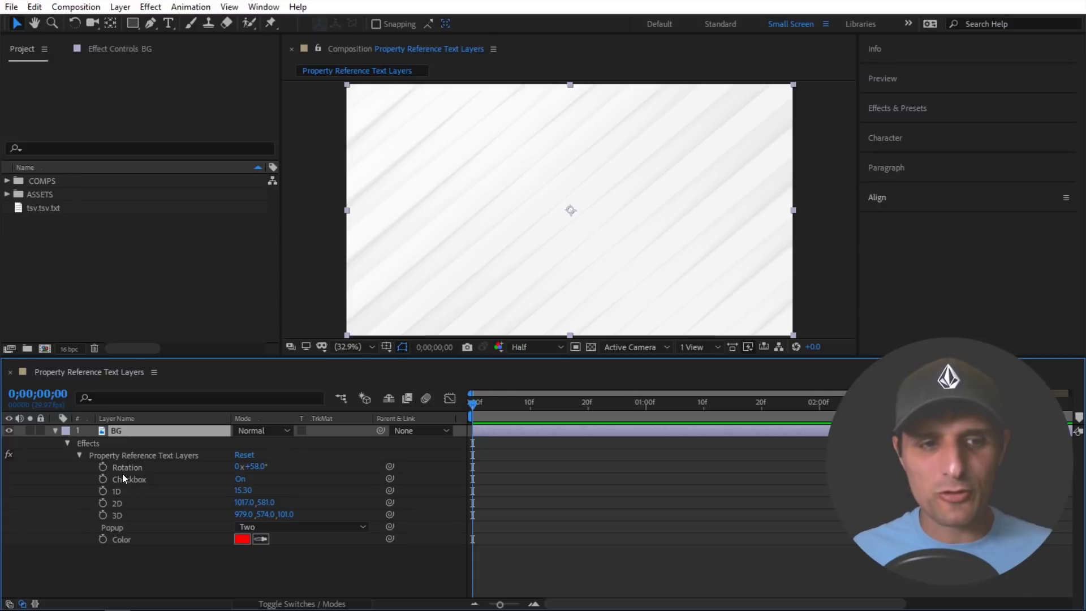
{"action": "left_click_drag", "start_coordinate": [127, 467], "coordinate": [392, 124]}
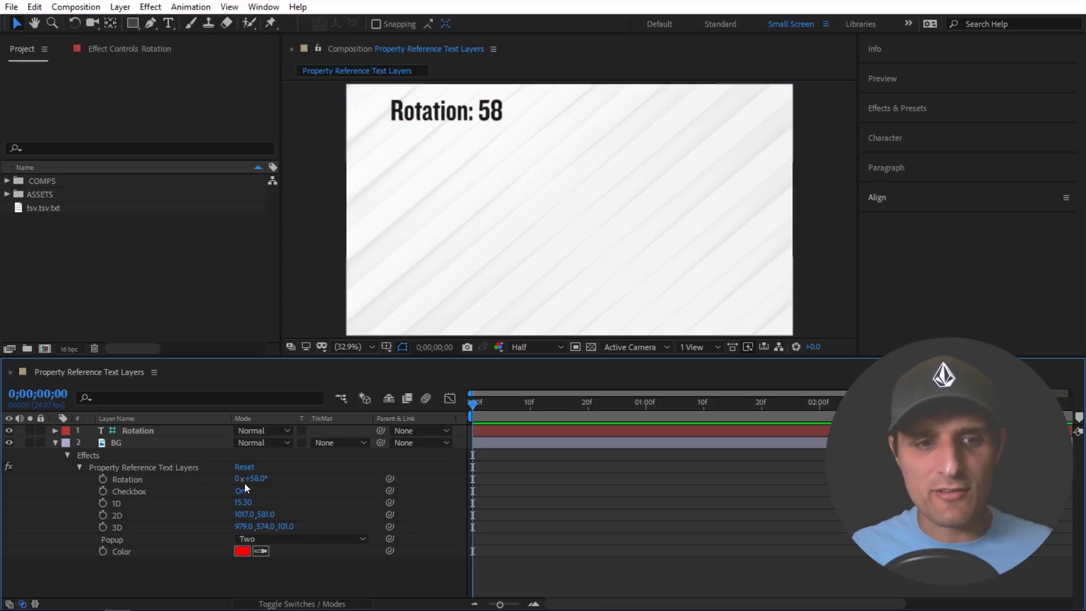
Scrub BG's Rotation up to 106° and check that the Rotation text layer reads 'Rotation: 106'
{"action": "left_click_drag", "start_coordinate": [260, 479], "coordinate": [286, 479]}
{"action": "left_click", "coordinate": [446, 230]}
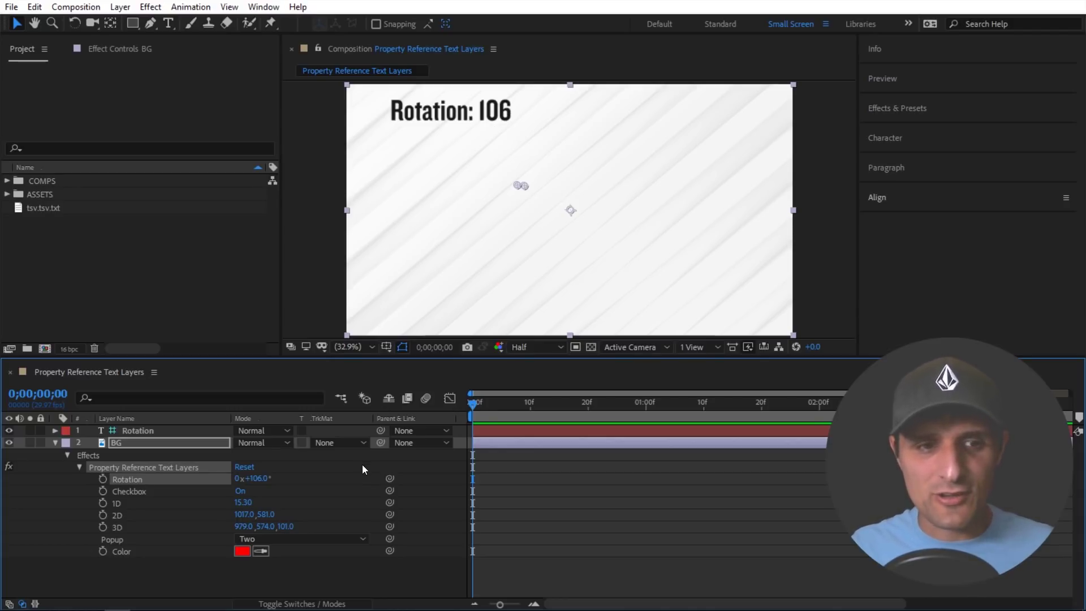
{"action": "left_click", "coordinate": [148, 432]}
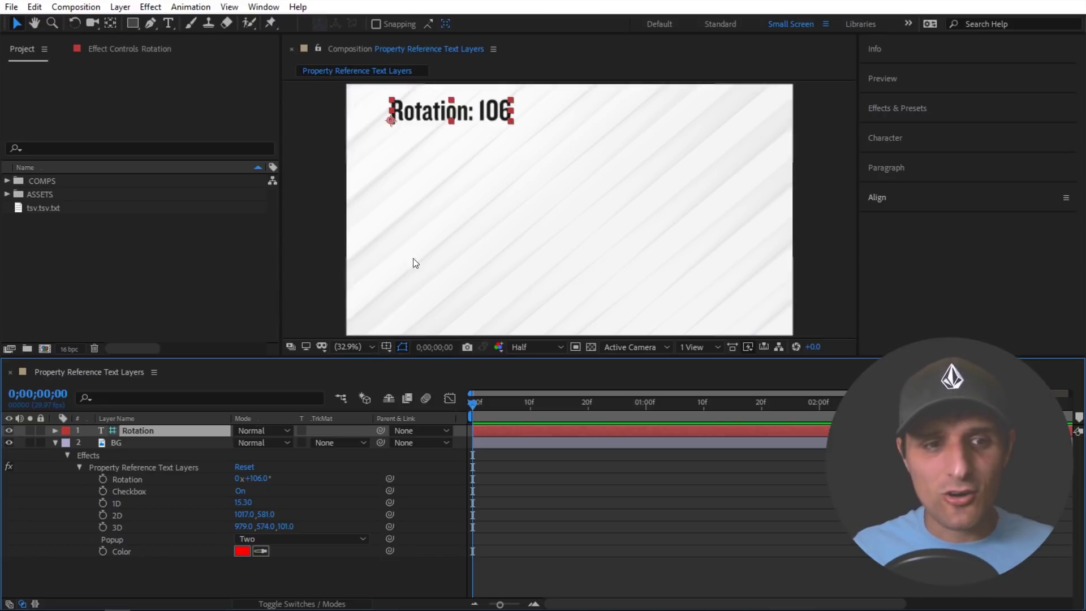
{"action": "right_click", "coordinate": [145, 432]}
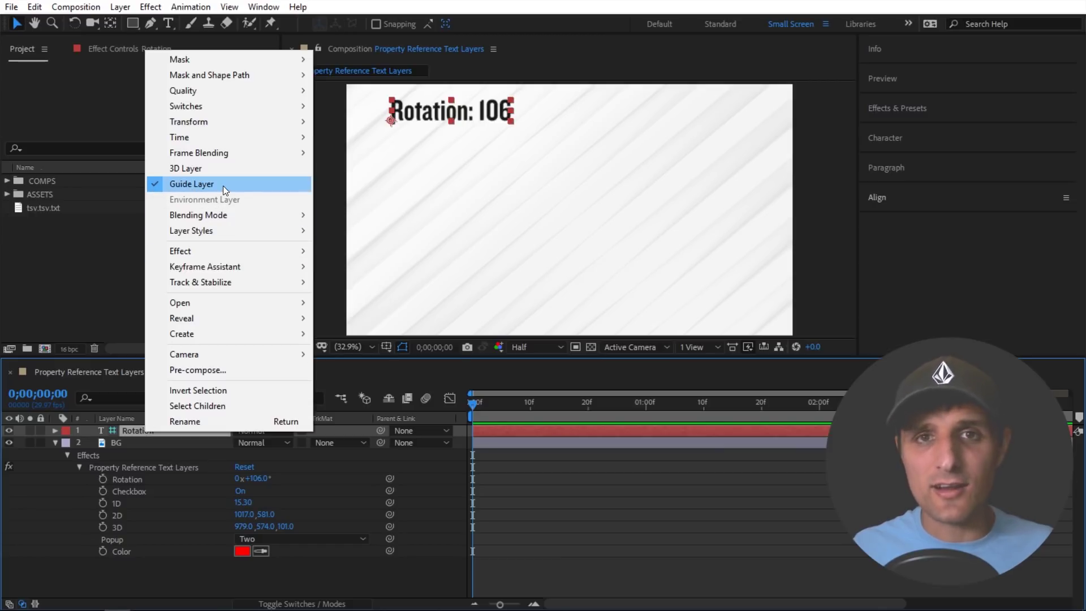
{"action": "left_click", "coordinate": [435, 497]}
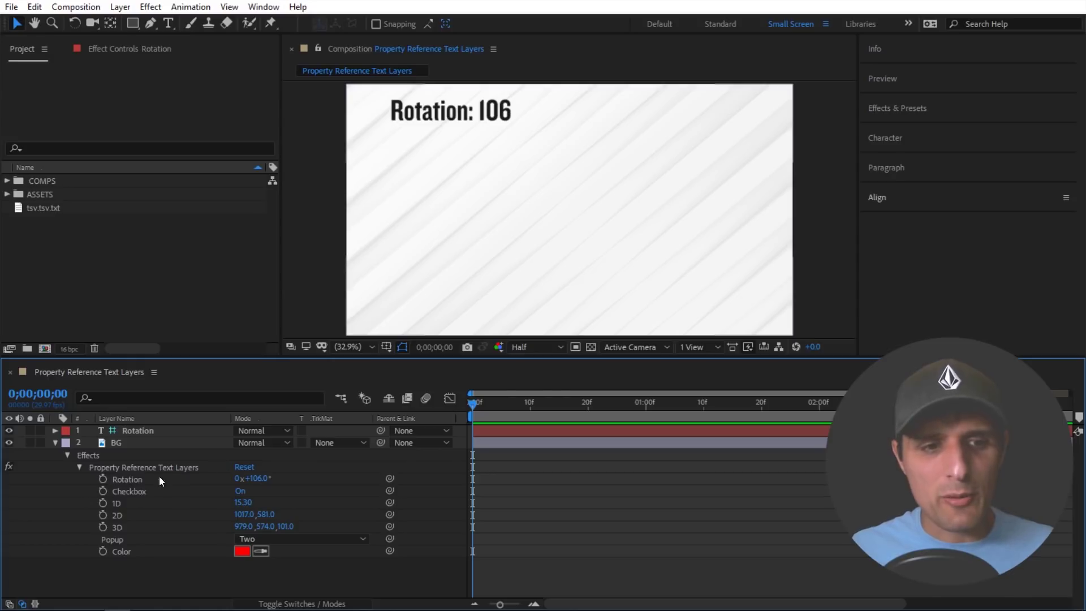
Create text layers for the Checkbox, 1D, 2D, 3D and Popup effect values, with Checkbox off
{"action": "left_click_drag", "start_coordinate": [132, 491], "coordinate": [412, 153]}
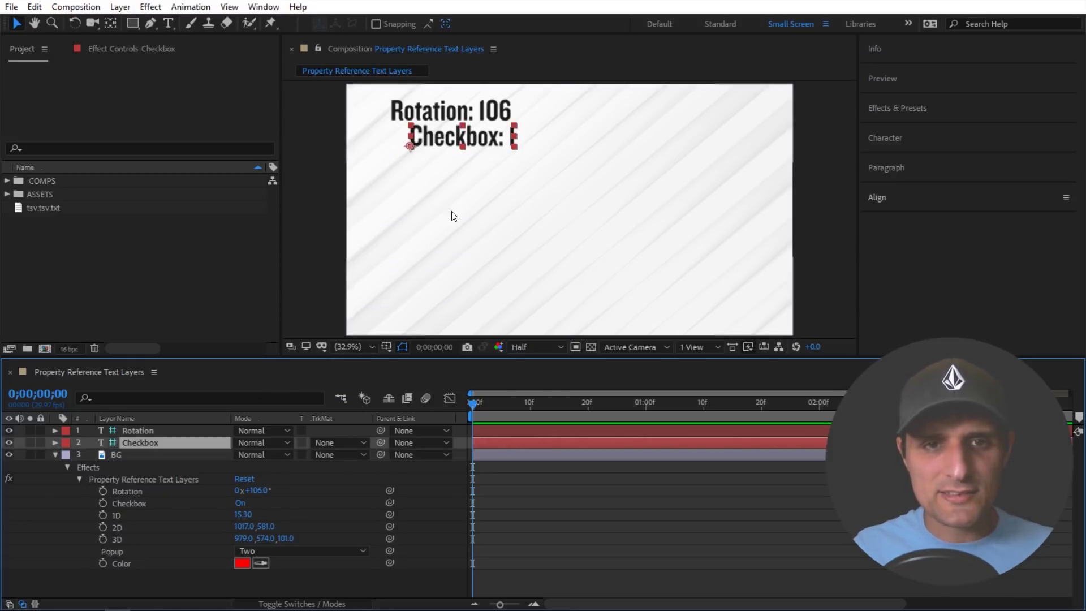
{"action": "left_click", "coordinate": [242, 502]}
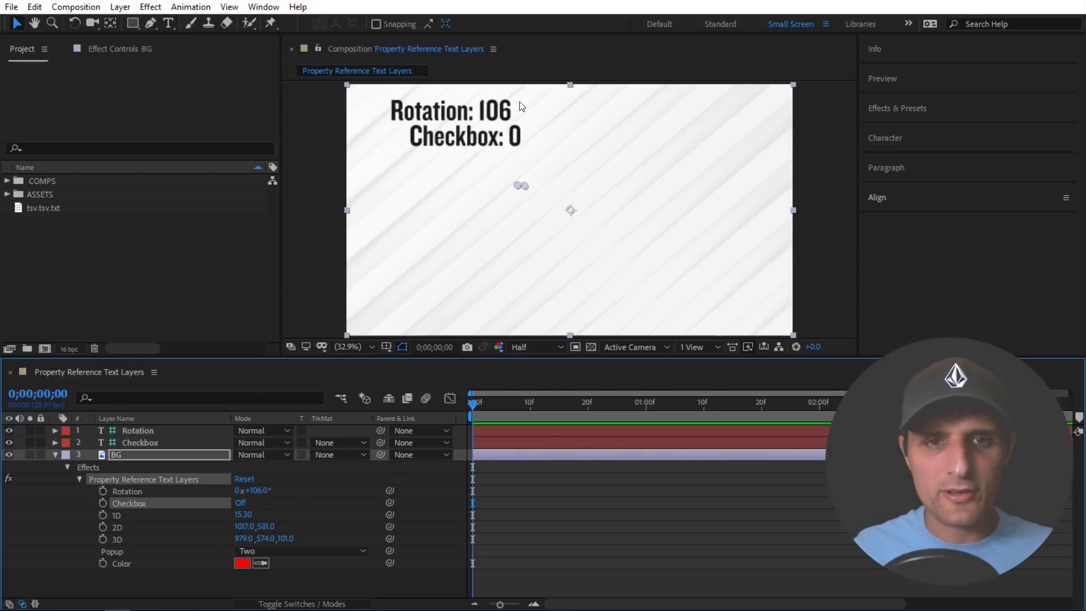
{"action": "left_click_drag", "start_coordinate": [116, 514], "coordinate": [395, 181]}
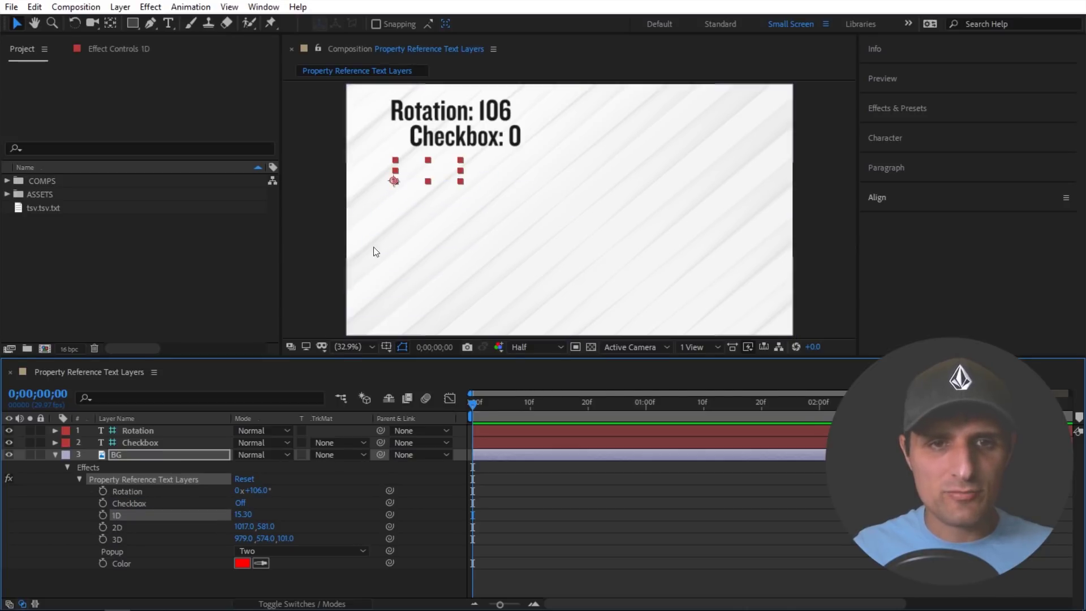
{"action": "left_click_drag", "start_coordinate": [117, 539], "coordinate": [396, 208]}
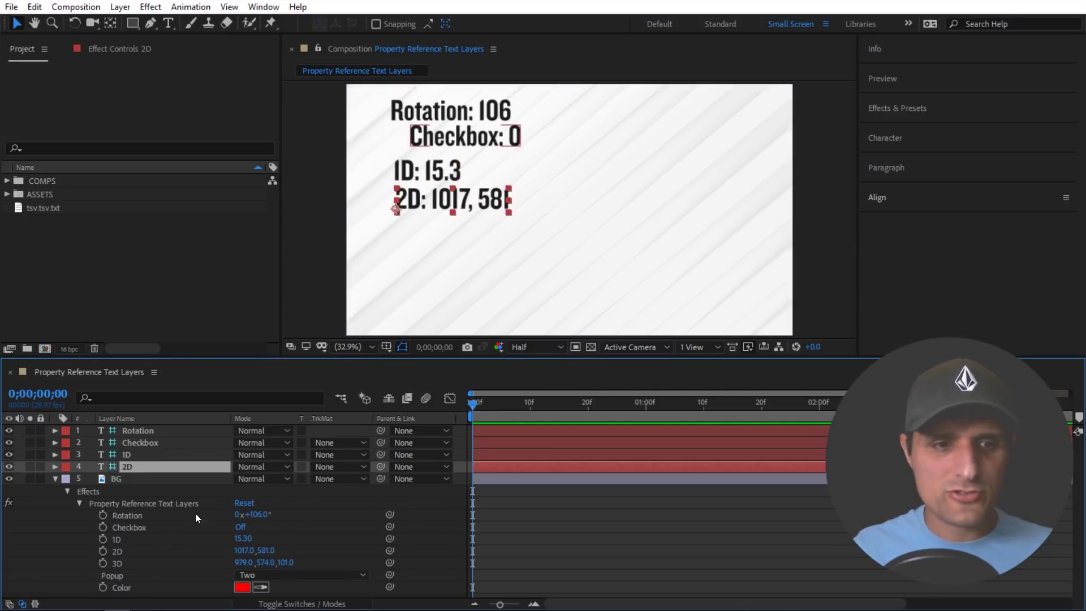
{"action": "left_click_drag", "start_coordinate": [117, 563], "coordinate": [402, 234]}
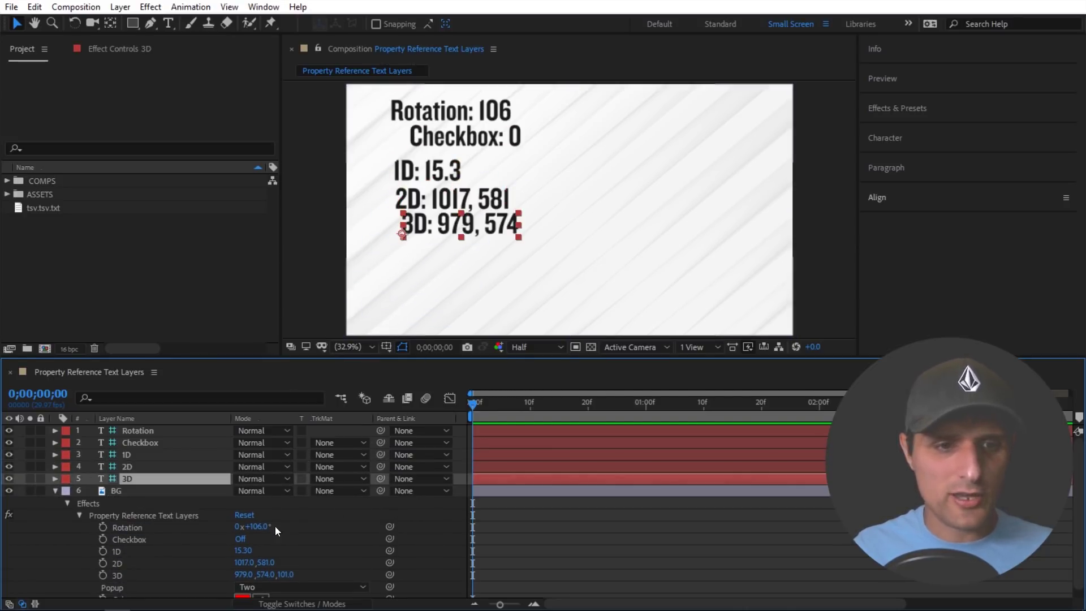
{"action": "scroll", "coordinate": [185, 551], "scroll_direction": "down", "scroll_amount": 1}
{"action": "left_click_drag", "start_coordinate": [123, 579], "coordinate": [416, 260]}
Set the Popup effect to Three, try a Color text layer, then select the Popup text layer
{"action": "scroll", "coordinate": [215, 560], "scroll_direction": "down", "scroll_amount": 1}
{"action": "left_click", "coordinate": [248, 574]}
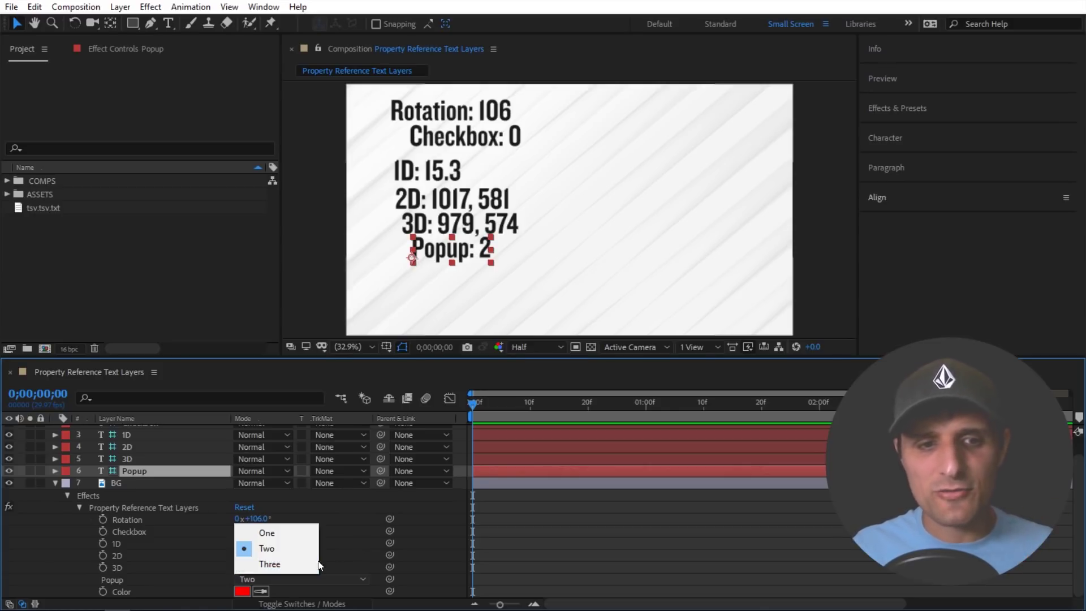
{"action": "left_click", "coordinate": [274, 565]}
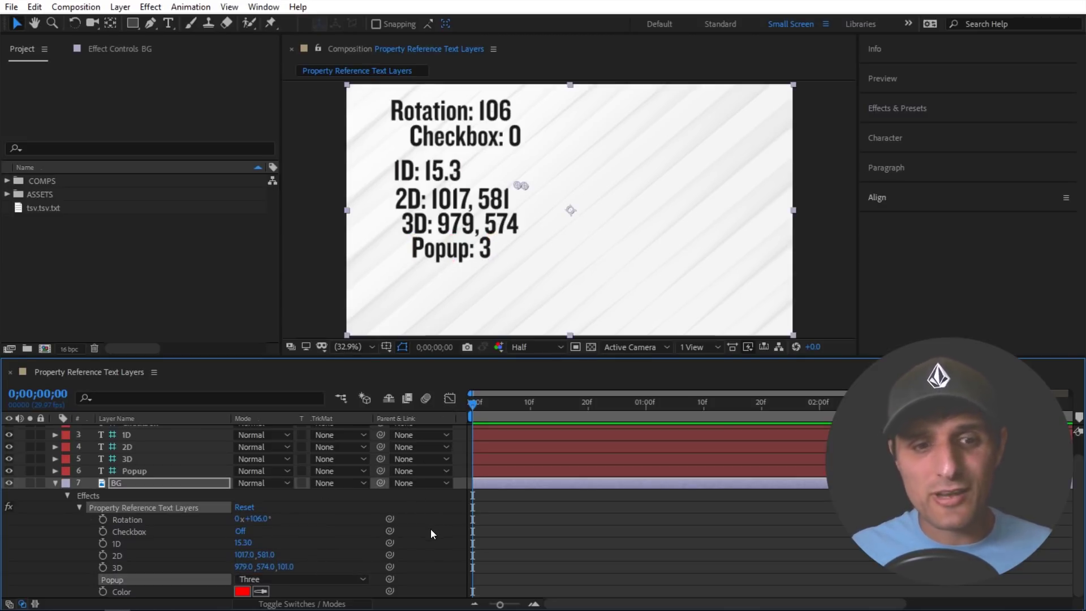
{"action": "left_click_drag", "start_coordinate": [140, 590], "coordinate": [446, 293]}
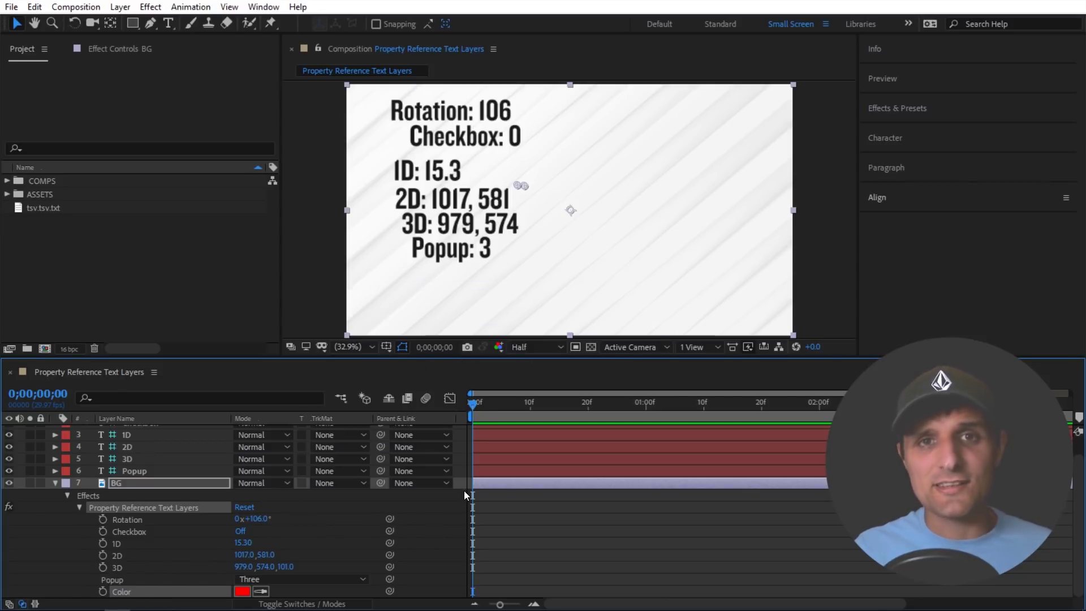
{"action": "left_click", "coordinate": [433, 524]}
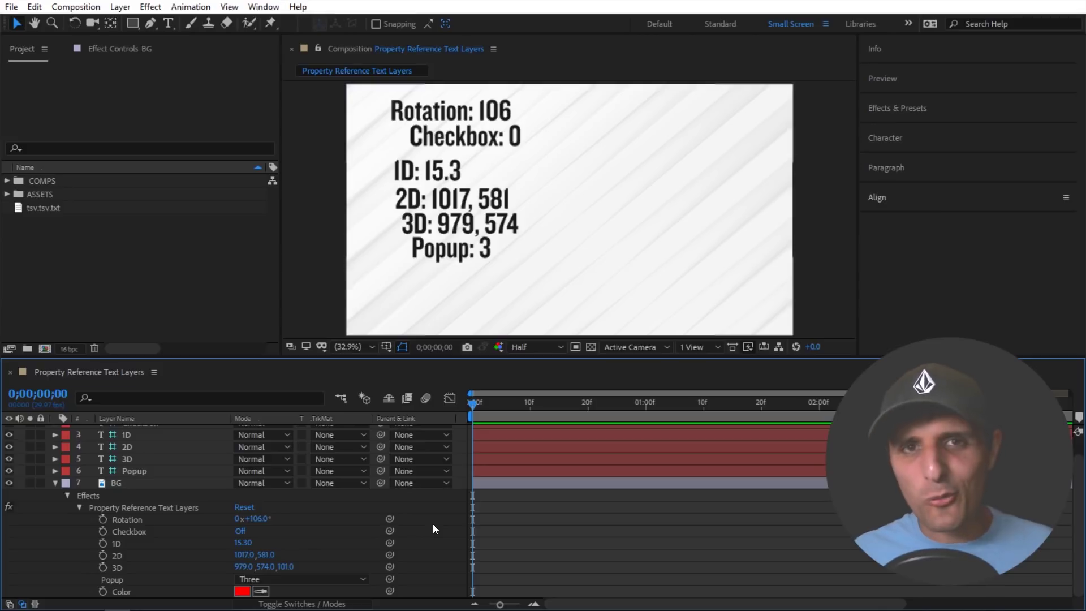
{"action": "scroll", "coordinate": [432, 524], "scroll_direction": "up", "scroll_amount": 1}
{"action": "left_click", "coordinate": [174, 480]}
Delete the six text layers from Rotation to Popup and collapse BG's effect properties
{"action": "left_click", "coordinate": [182, 491]}
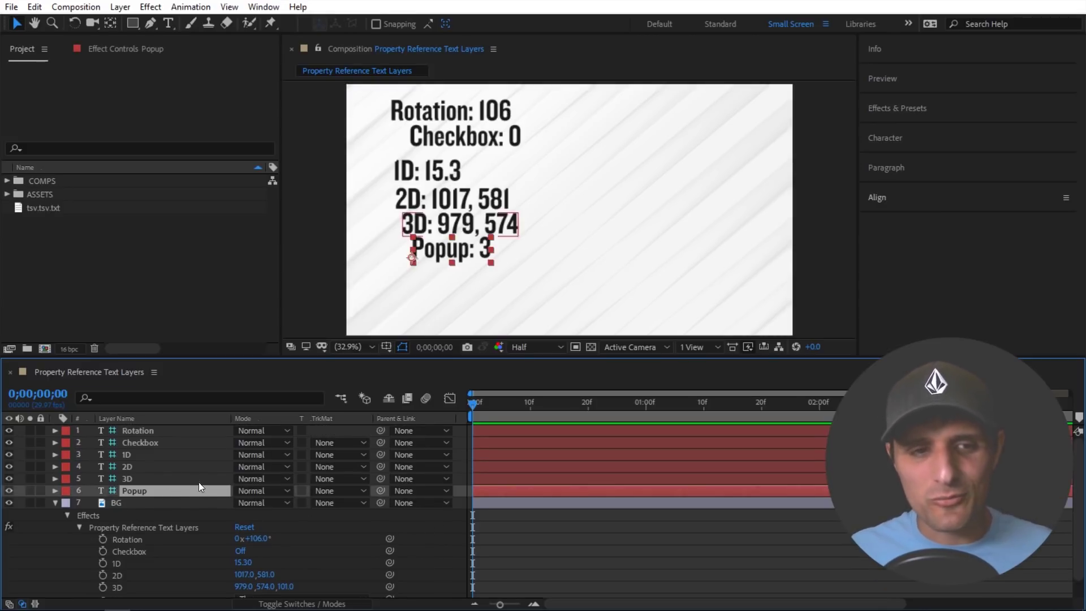
{"action": "left_click", "coordinate": [167, 432], "text": "shift"}
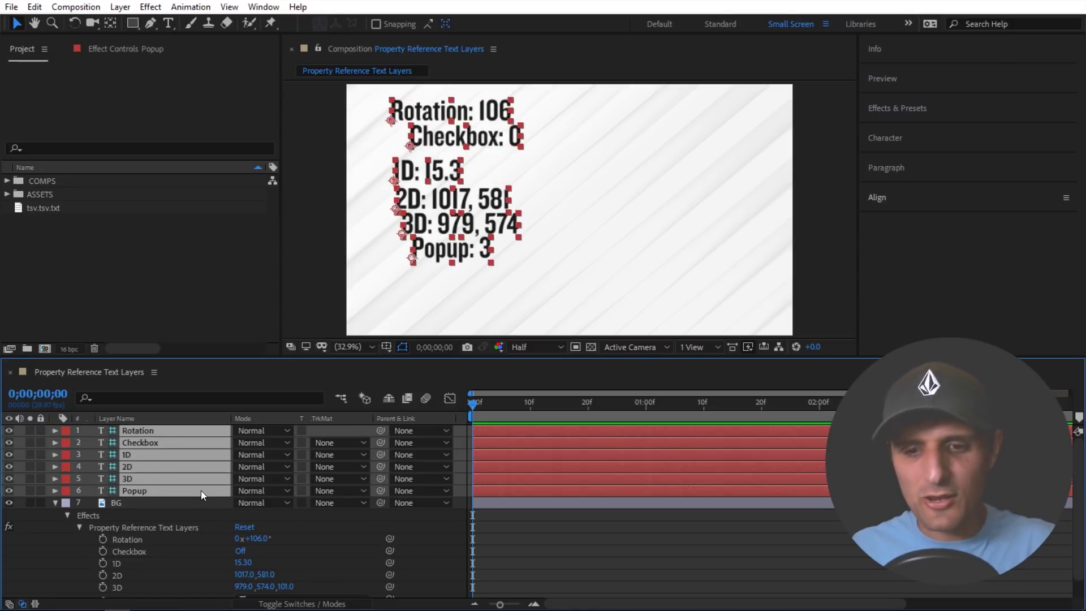
{"action": "key", "text": "Delete"}
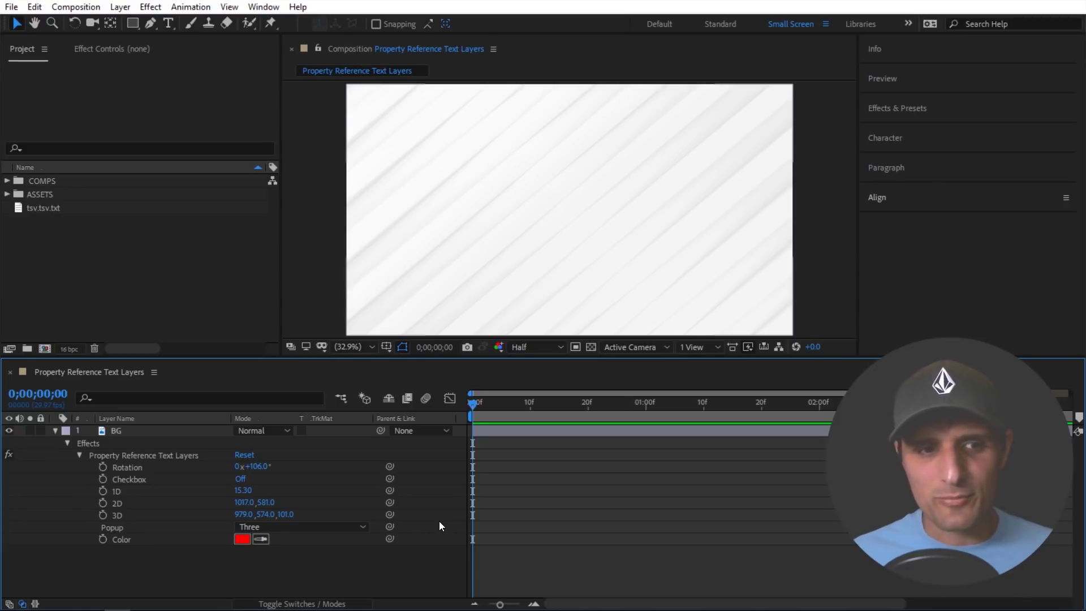
{"action": "left_click", "coordinate": [69, 444]}
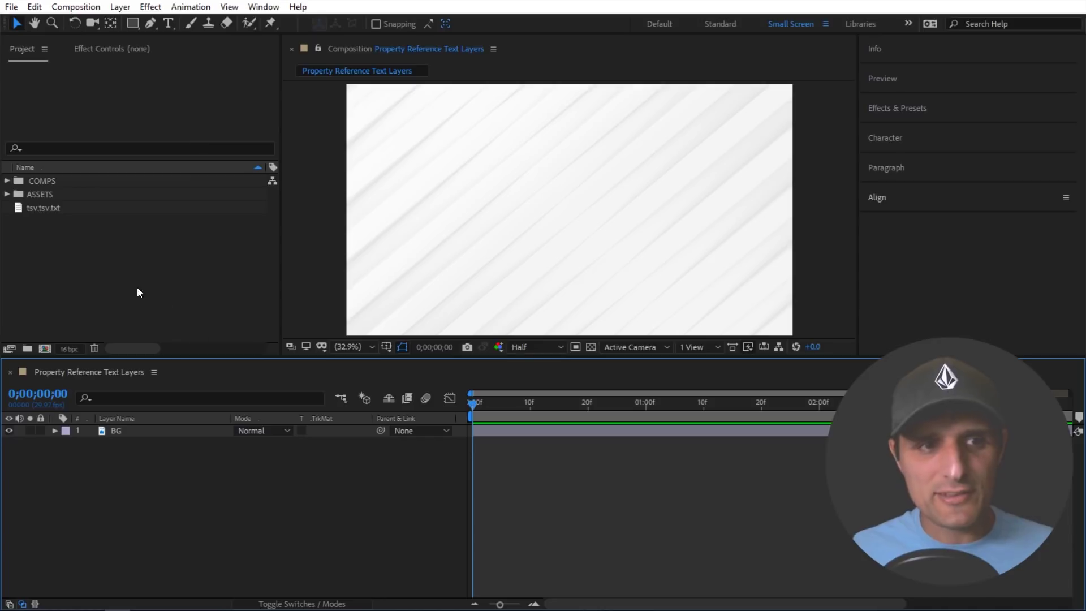
Add tsv.tsv.txt to the timeline and expand its Data down to the first names entries
{"action": "left_click_drag", "start_coordinate": [49, 209], "coordinate": [204, 427]}
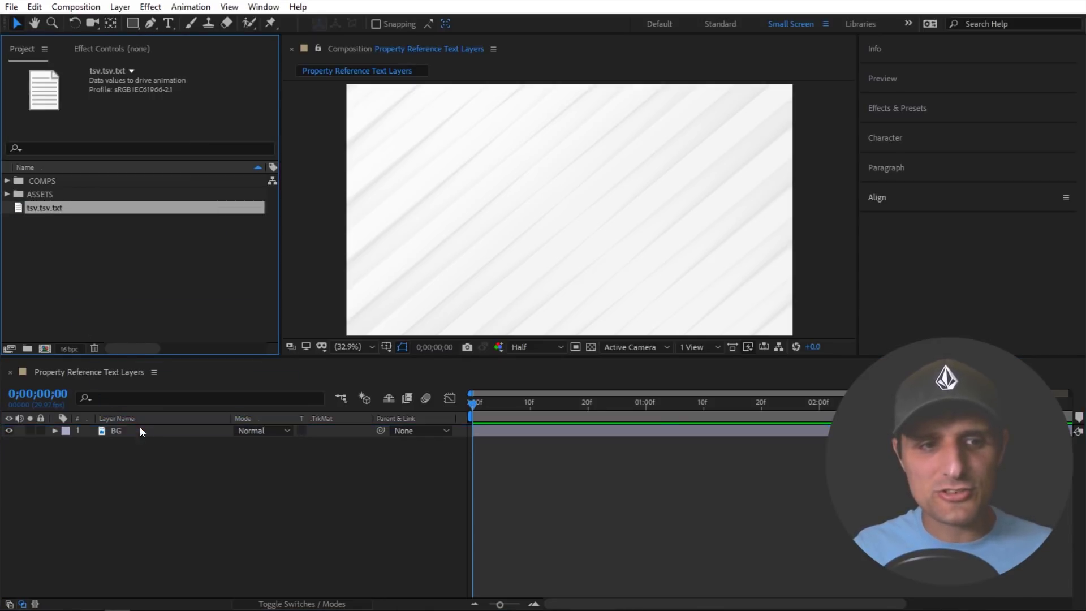
{"action": "left_click", "coordinate": [54, 431]}
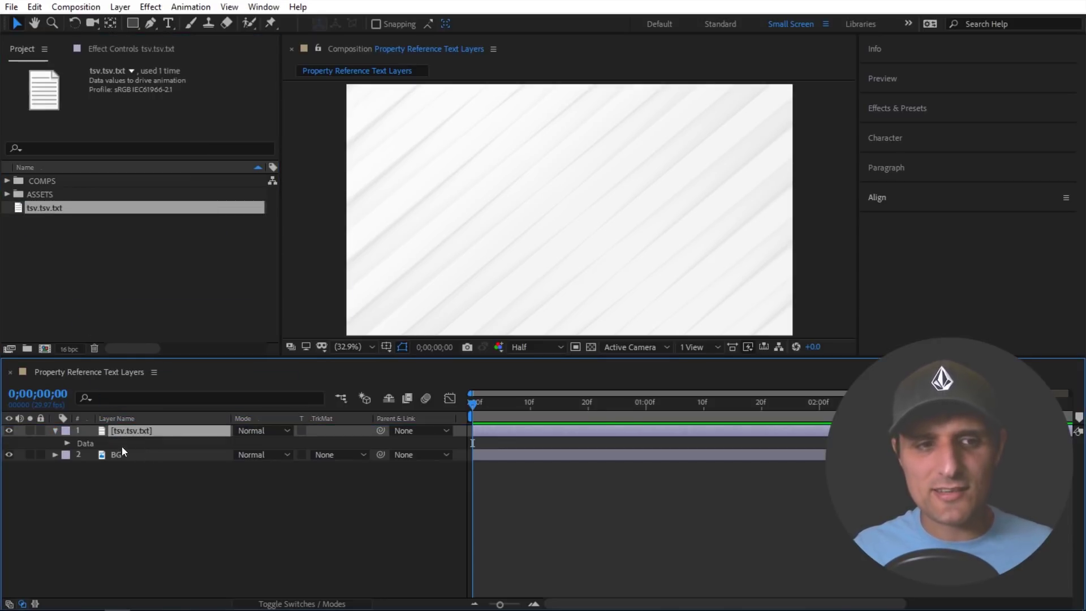
{"action": "left_click", "coordinate": [67, 444]}
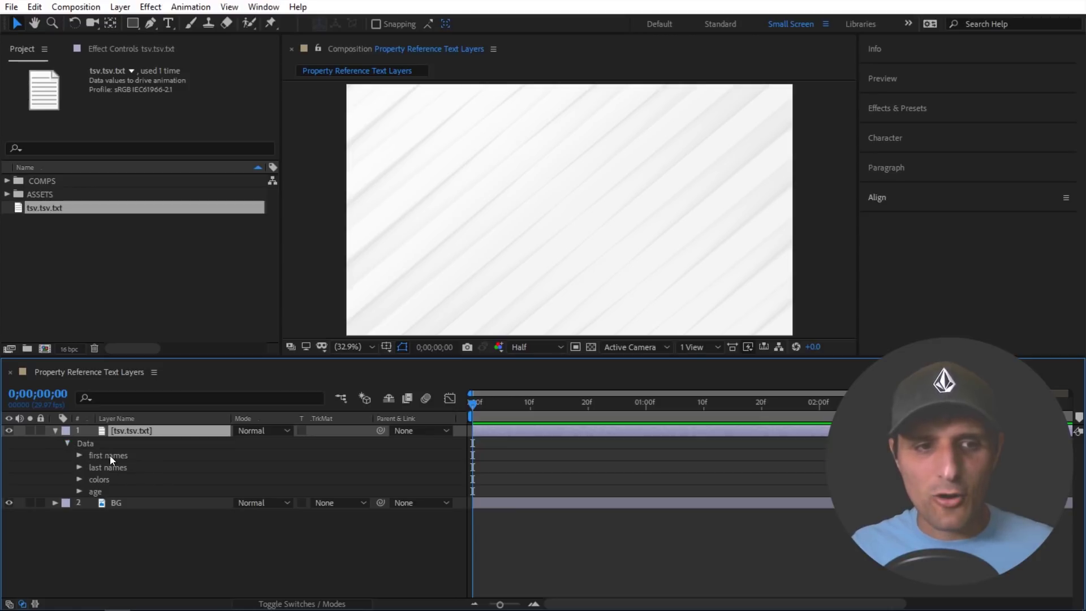
{"action": "left_click", "coordinate": [79, 455]}
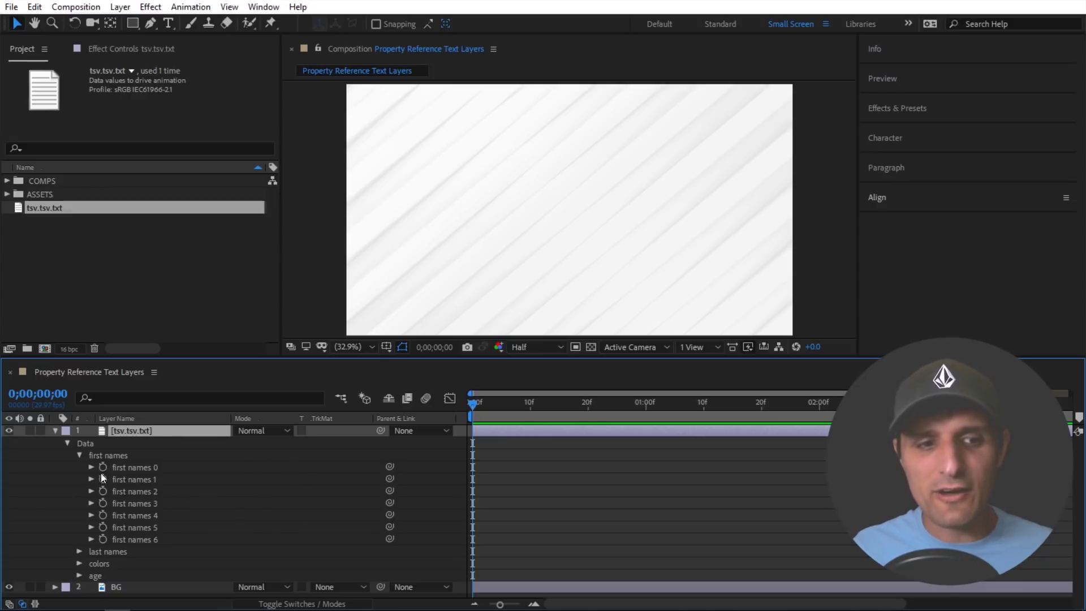
Inspect the age entries, then switch back to showing the first names entries
{"action": "left_click", "coordinate": [79, 455]}
{"action": "left_click", "coordinate": [80, 492]}
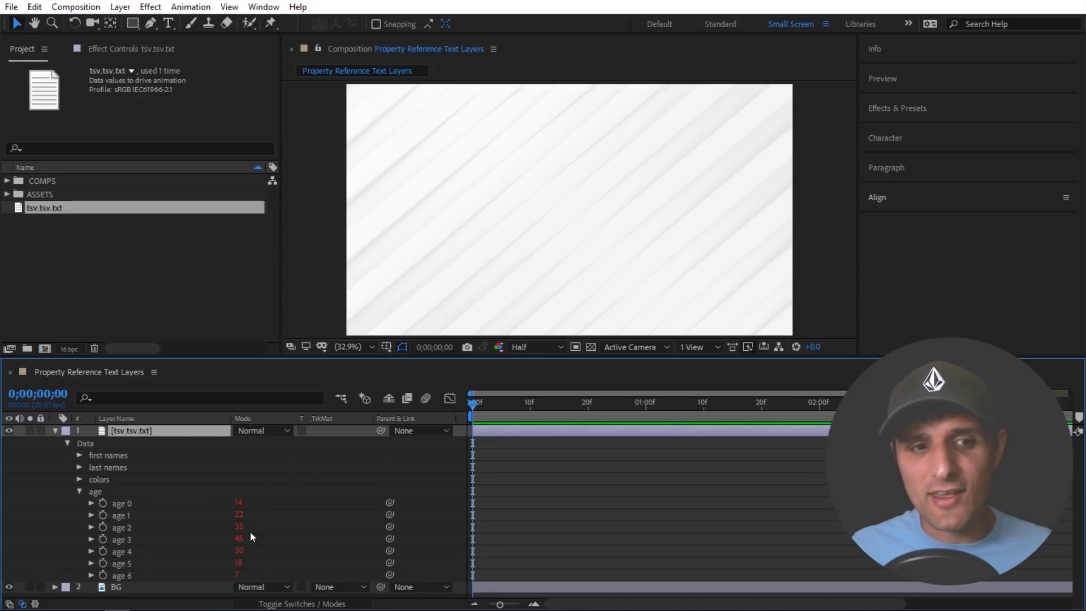
{"action": "left_click", "coordinate": [80, 492]}
{"action": "left_click", "coordinate": [79, 455]}
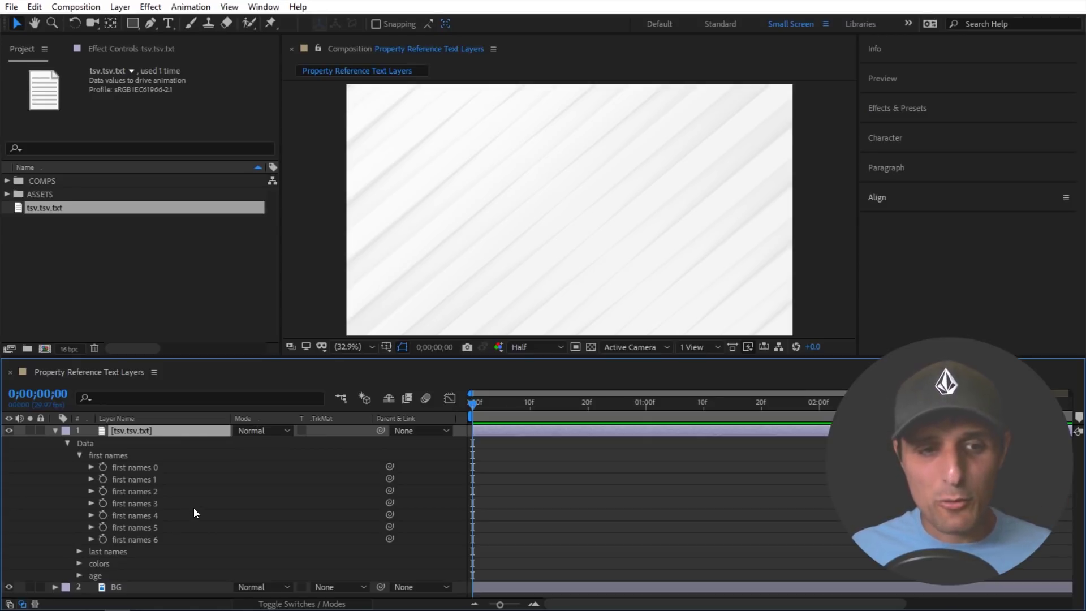
Create text layers for the TSV entries first names 4, 2 and 6, and last names 5
{"action": "left_click", "coordinate": [151, 519]}
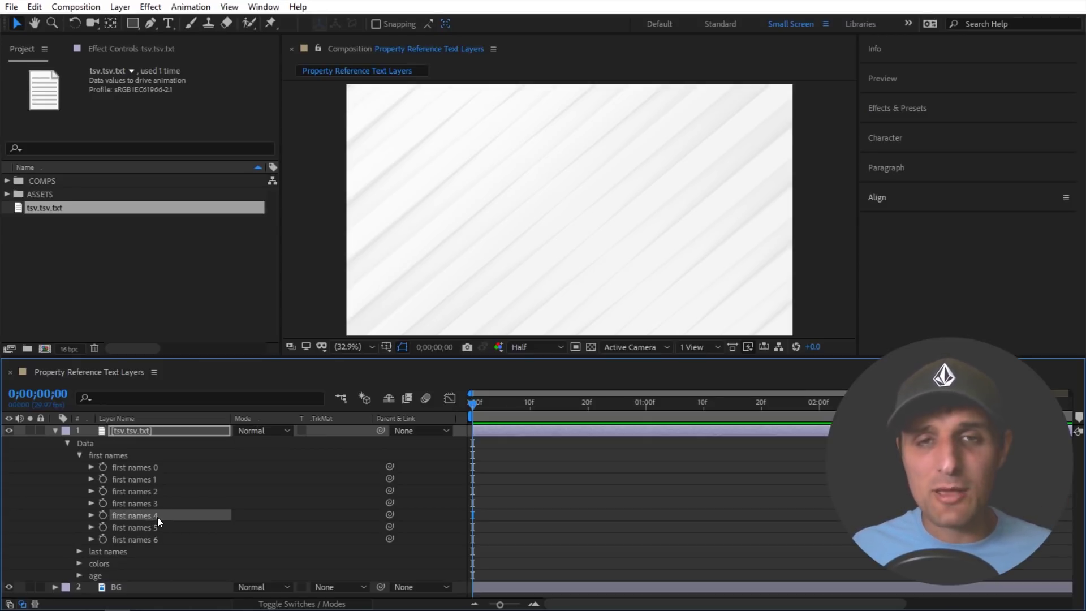
{"action": "left_click_drag", "start_coordinate": [153, 518], "coordinate": [412, 133]}
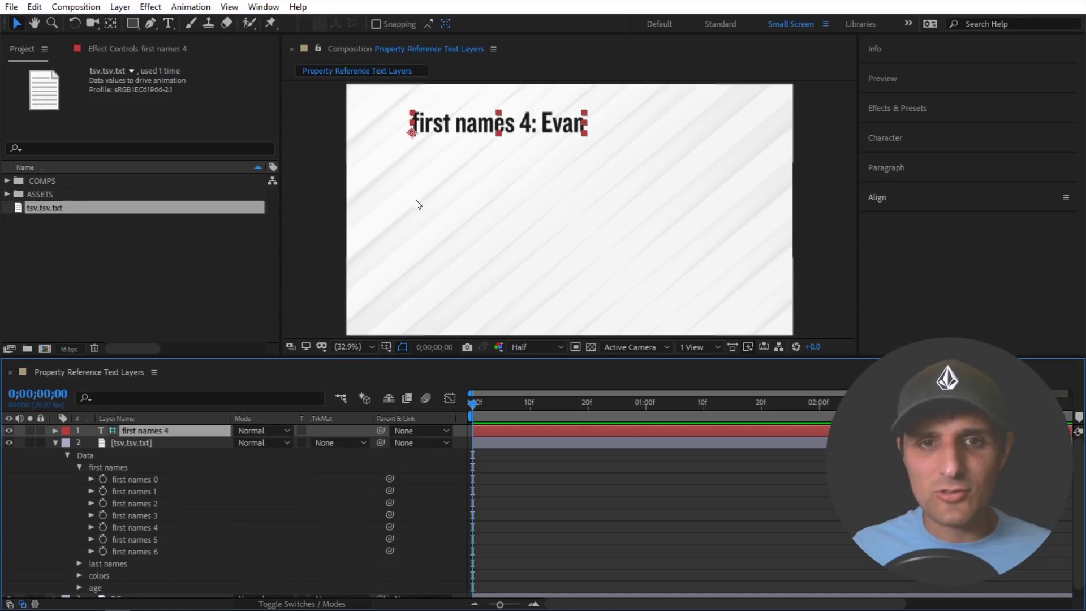
{"action": "left_click_drag", "start_coordinate": [150, 504], "coordinate": [452, 172]}
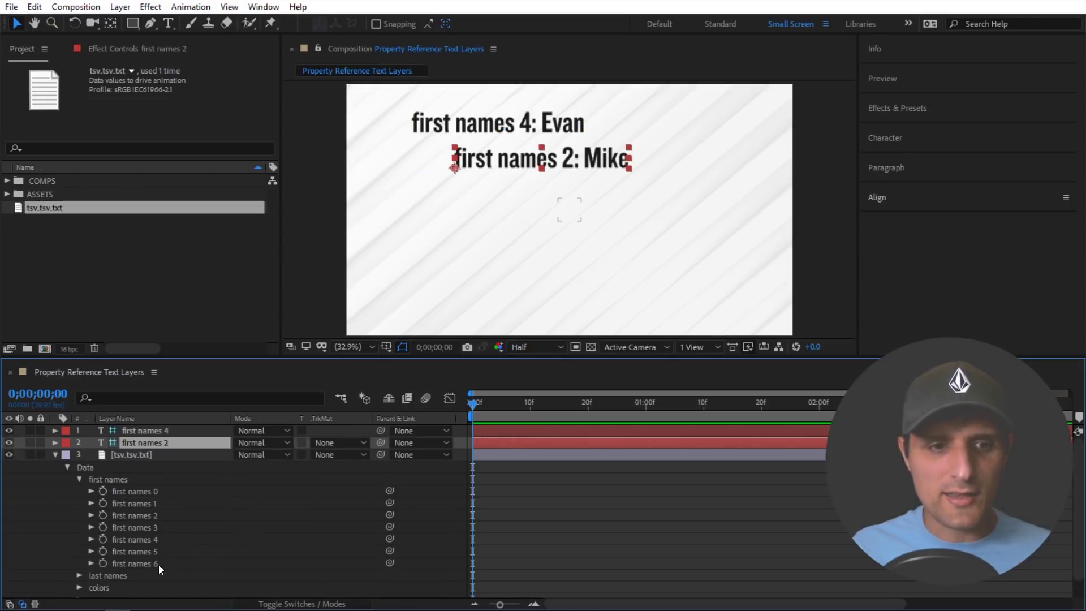
{"action": "left_click_drag", "start_coordinate": [160, 570], "coordinate": [491, 208]}
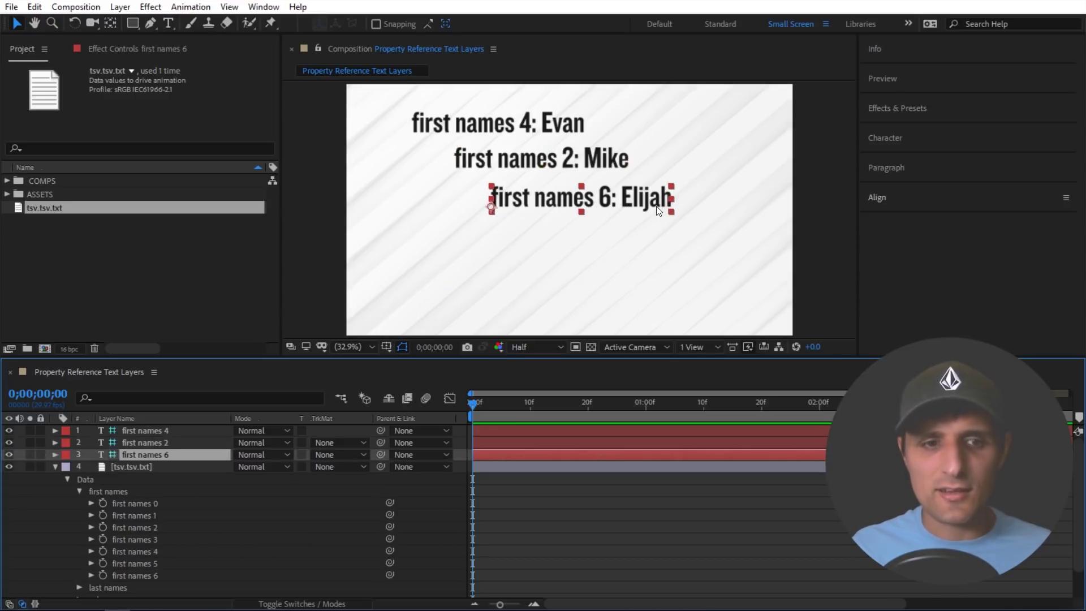
{"action": "left_click", "coordinate": [79, 491]}
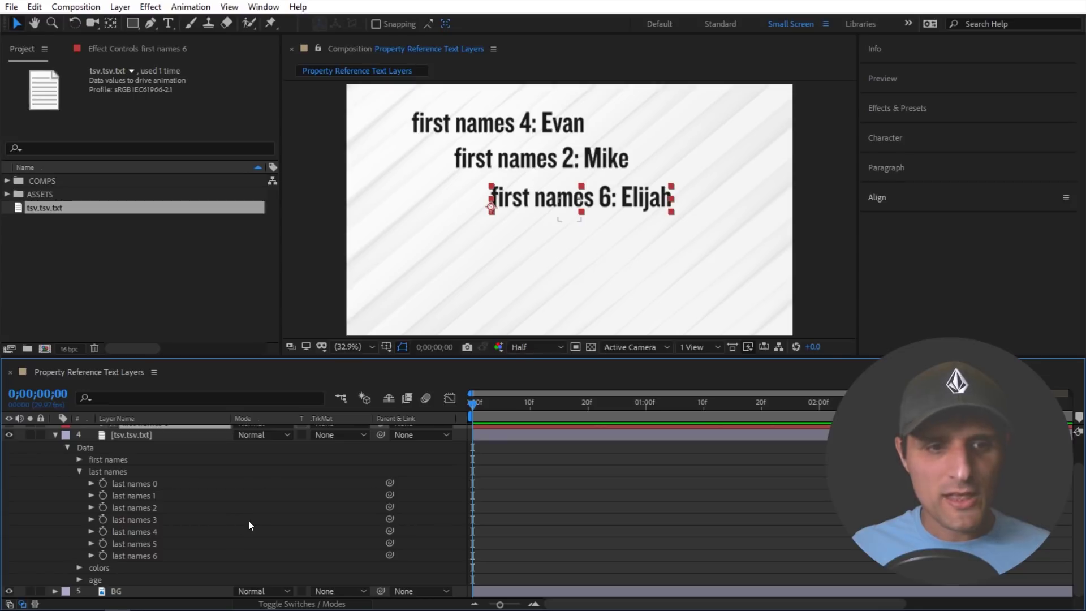
{"action": "left_click", "coordinate": [144, 543]}
{"action": "left_click_drag", "start_coordinate": [528, 265], "coordinate": [529, 267]}
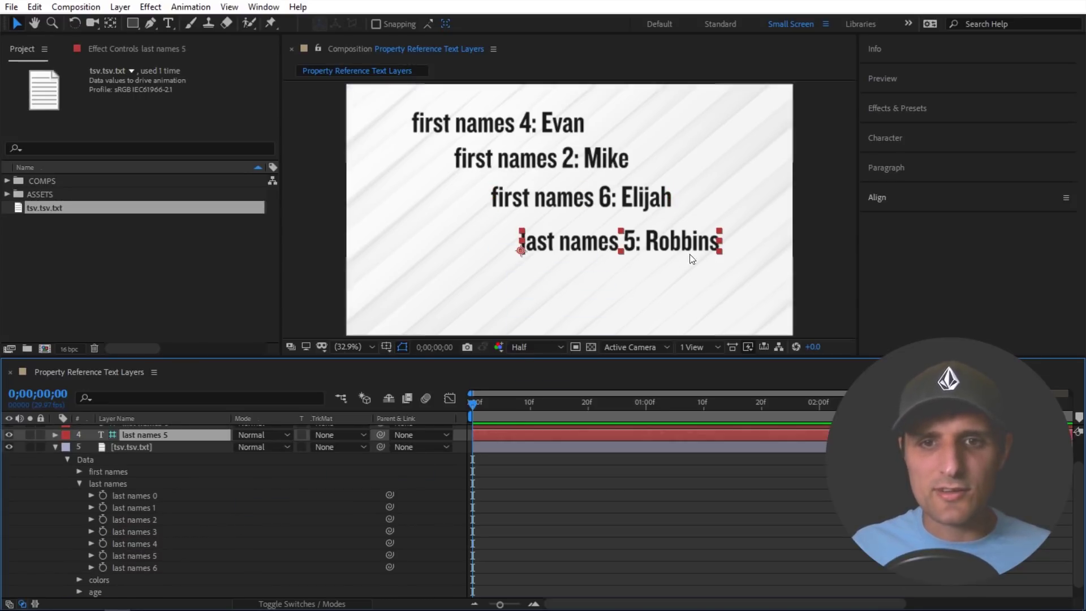